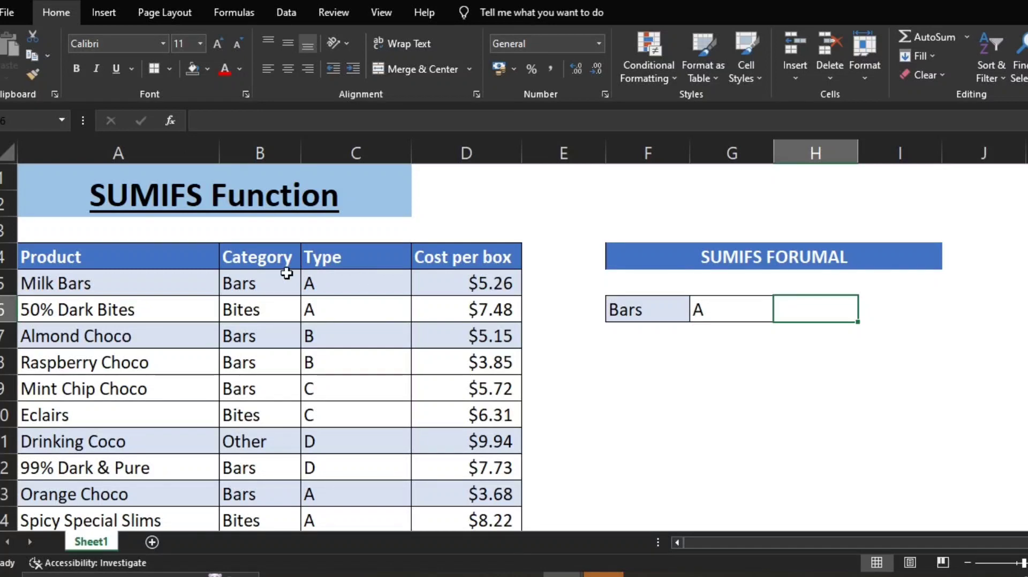
Step: Start a SUMIFS formula in H6 with the absolute Cost per box range $D$5:$D$26 as the sum range
drag(274, 263, 419, 319)
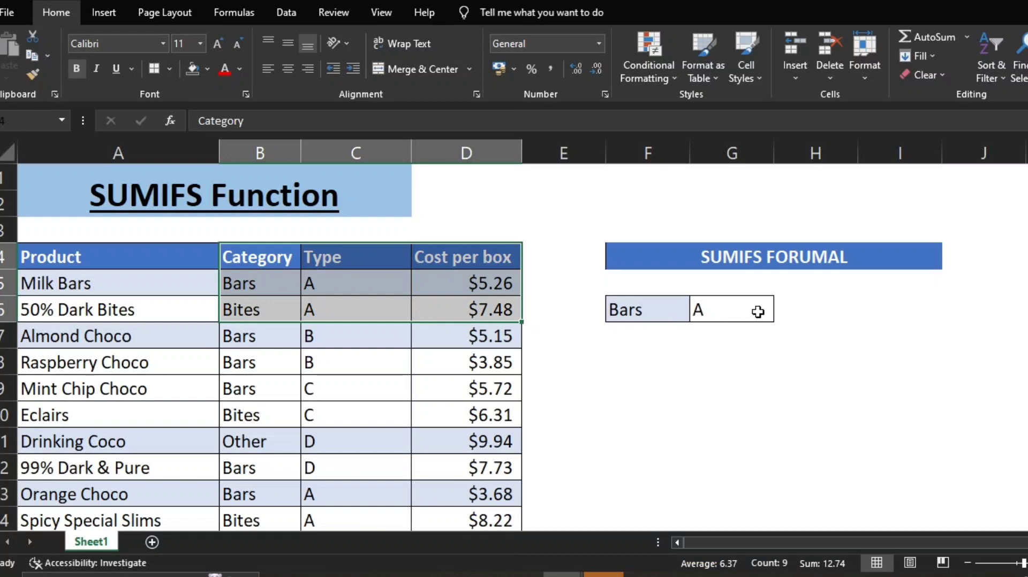
click(787, 311)
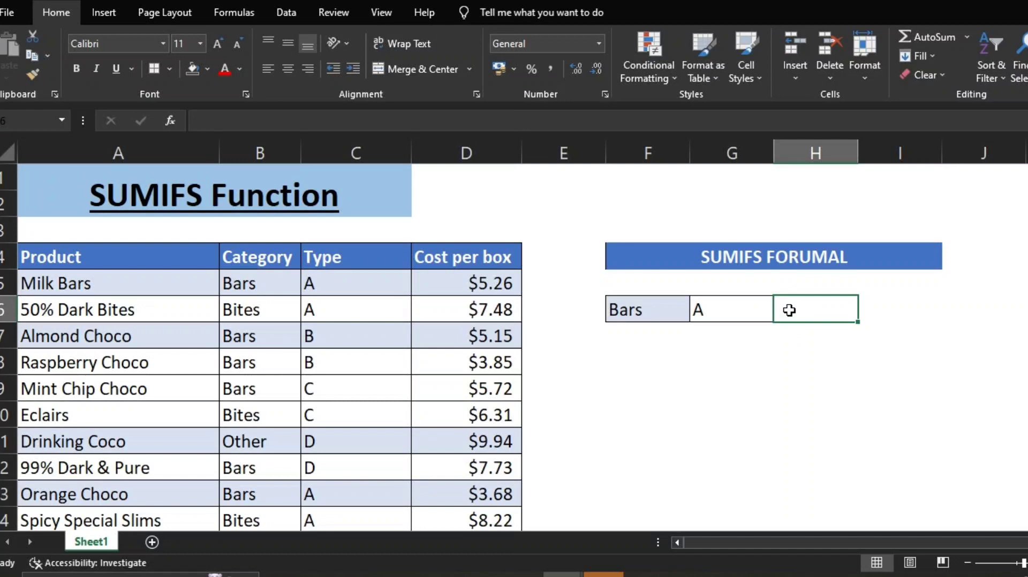
text(=SUM)
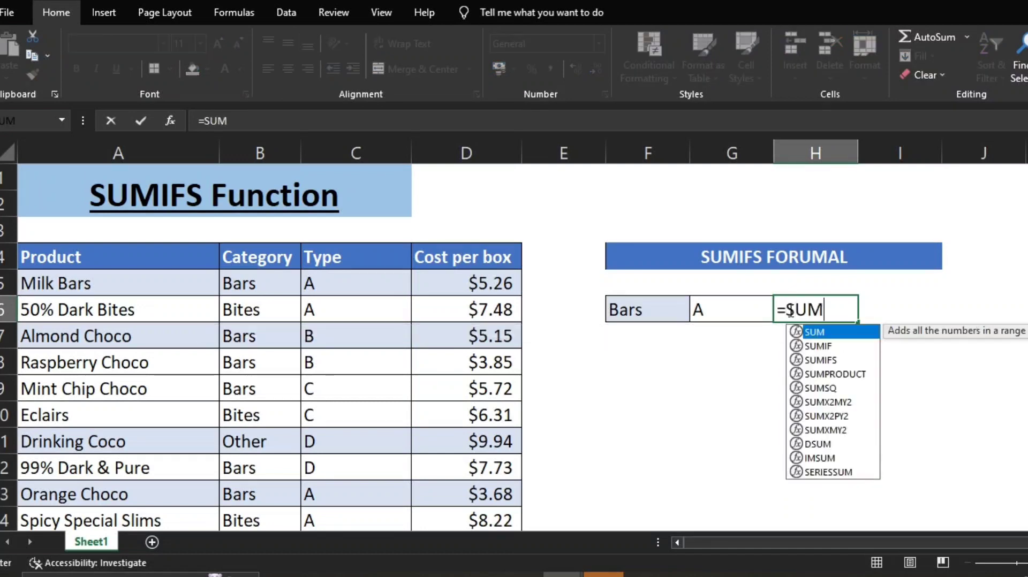
text(IFS)
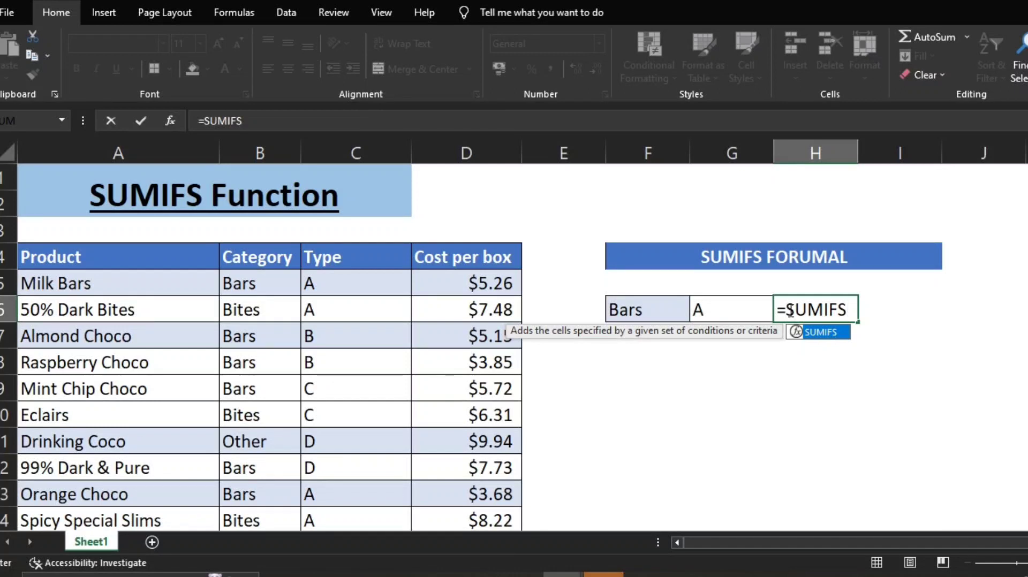
text(()
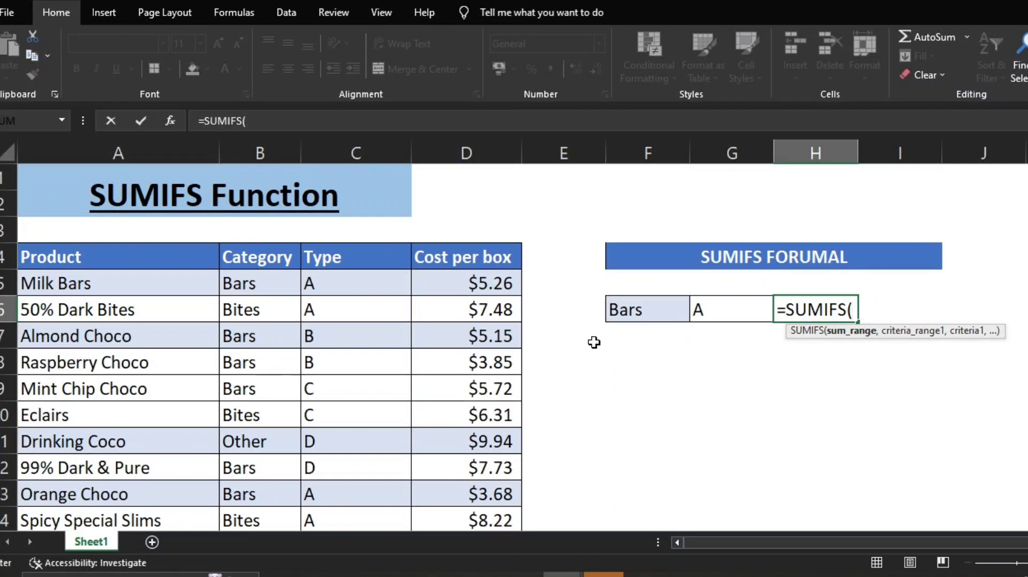
click(502, 289)
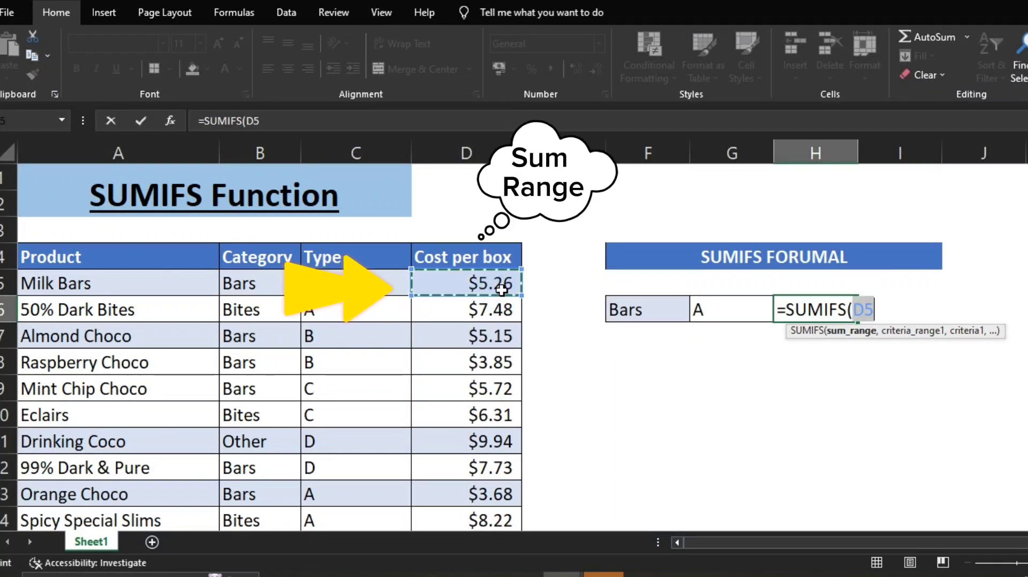
key(ctrl+shift+Down)
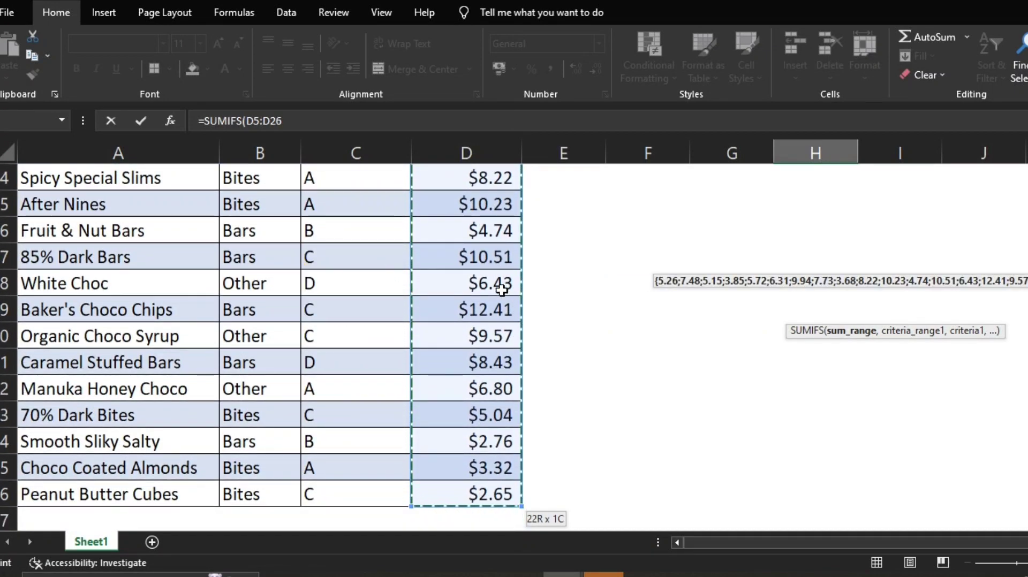
scroll(502, 290, up, 5)
key(F4)
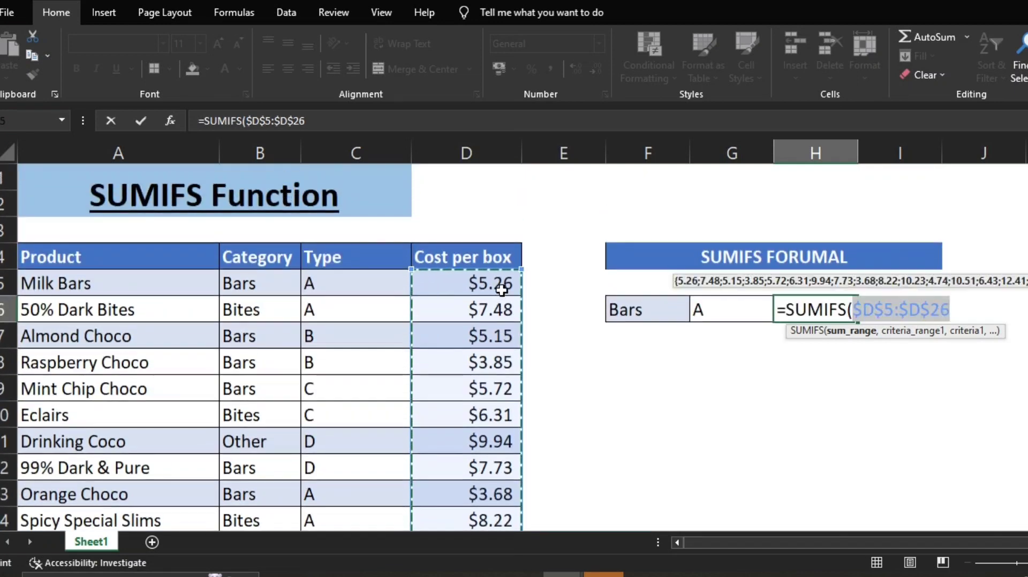
text(,)
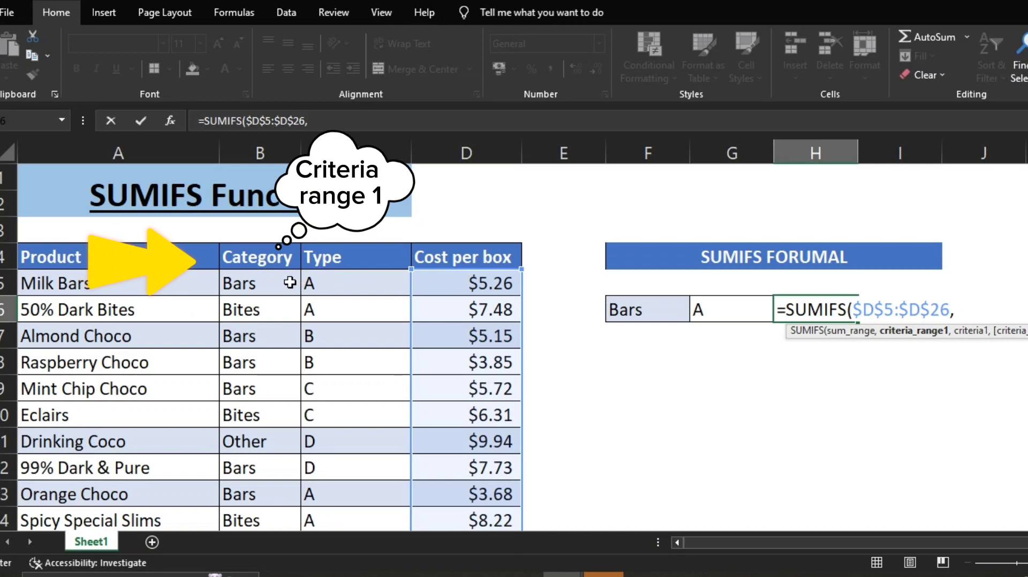
Step: Complete the H6 formula with the absolute Category range $B$5:$B$26 as criteria range 1 and F6 as its criterion
click(288, 283)
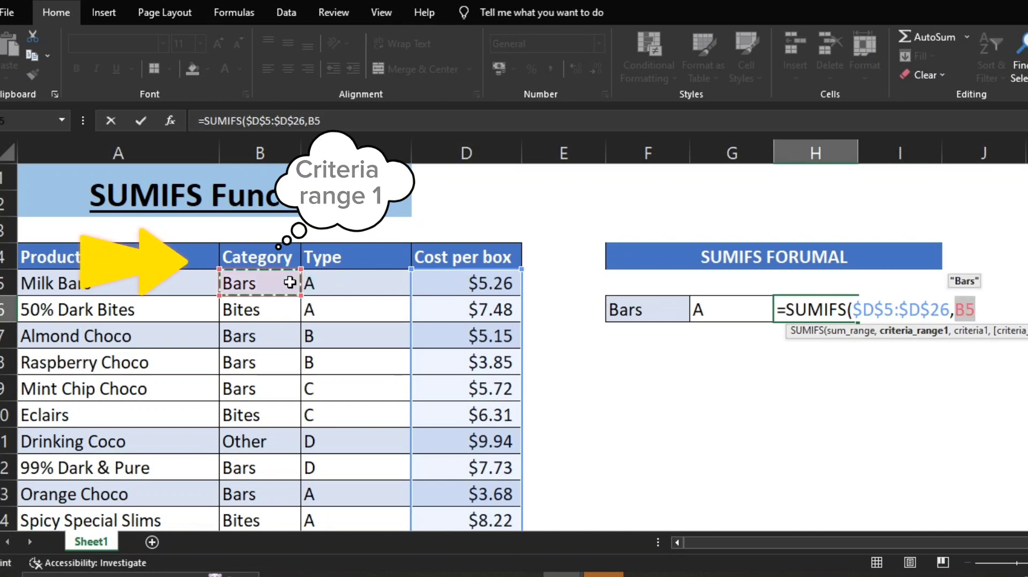
key(ctrl+shift+Down)
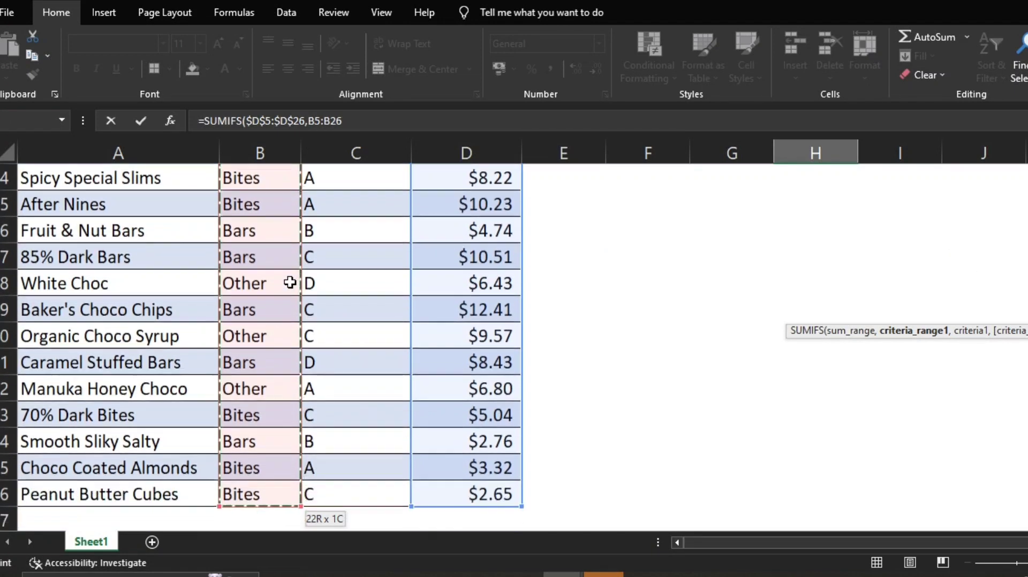
key(F4)
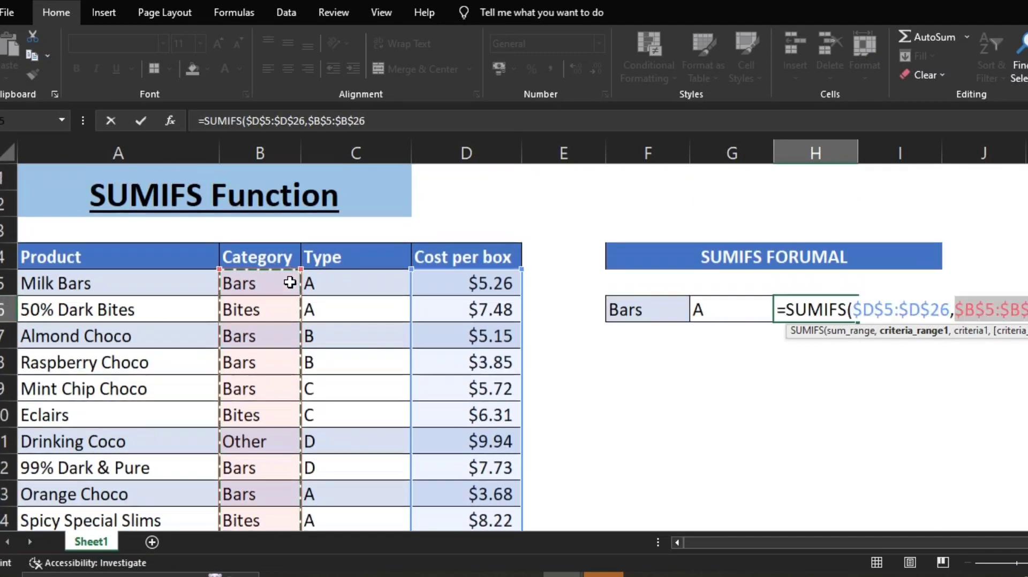
text(,)
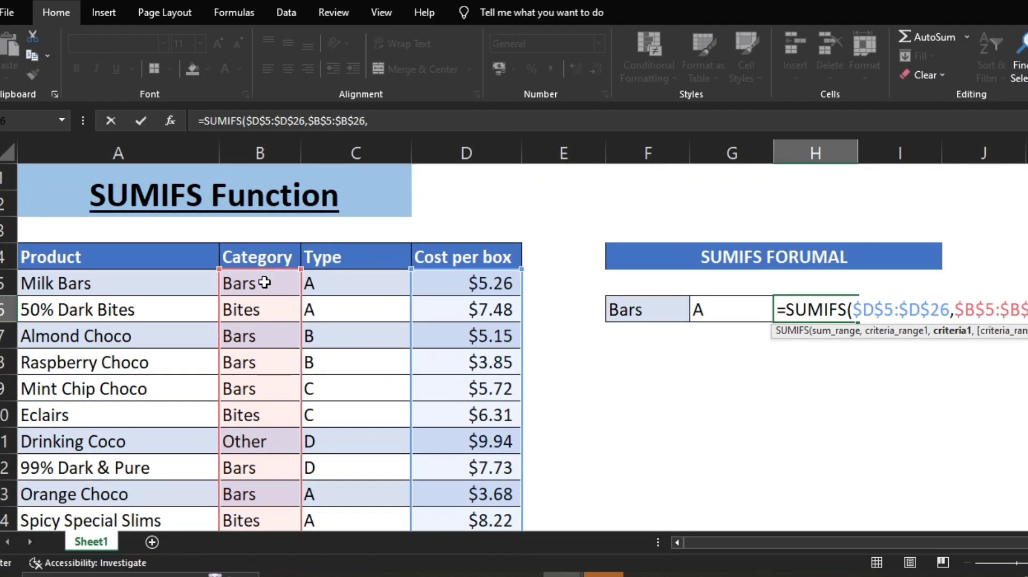
click(655, 310)
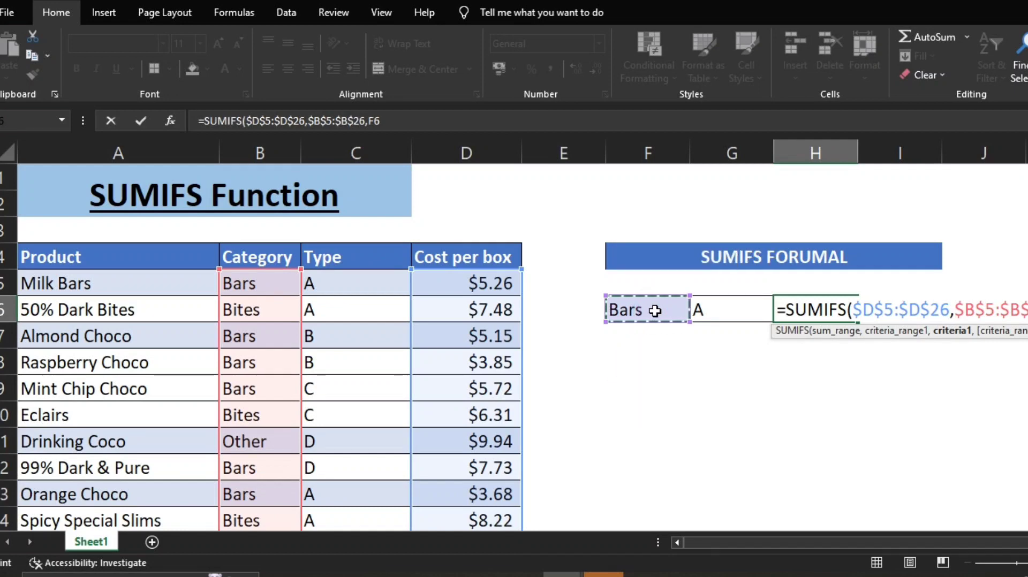
text())
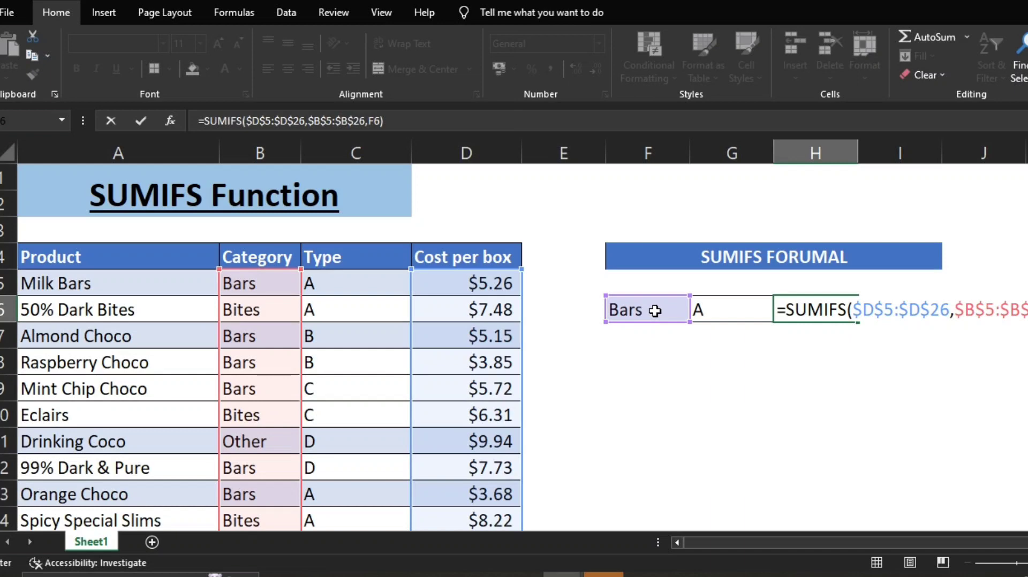
key(Return)
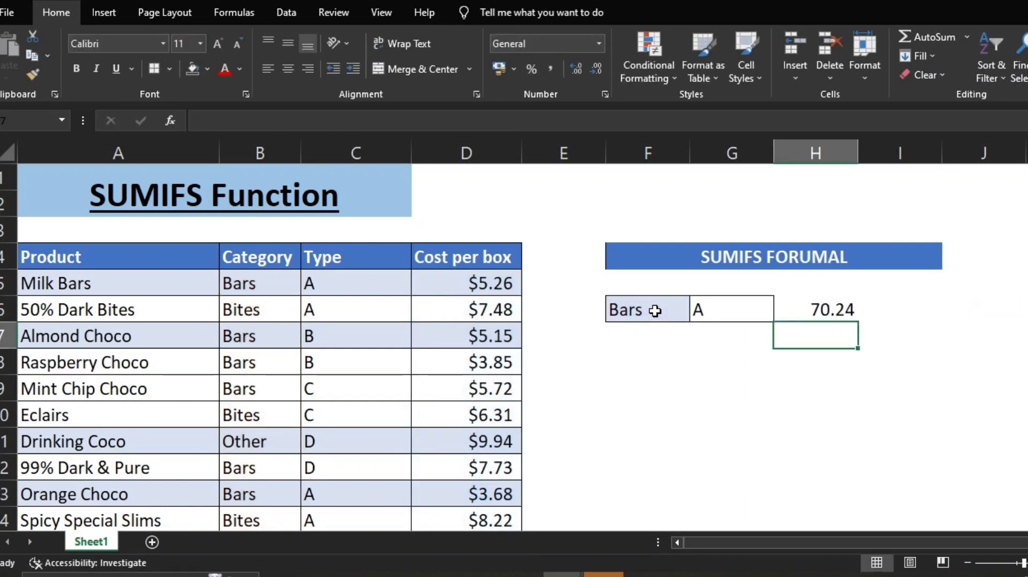
Step: Turn on filtering for the product table and filter the Category column to show only Bars
click(246, 263)
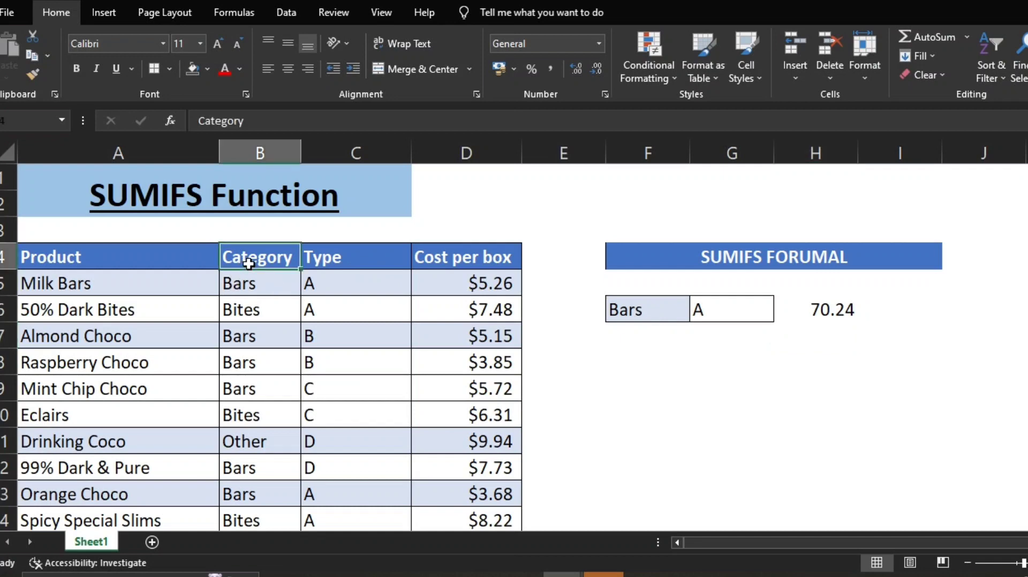
key(alt+a)
key(t)
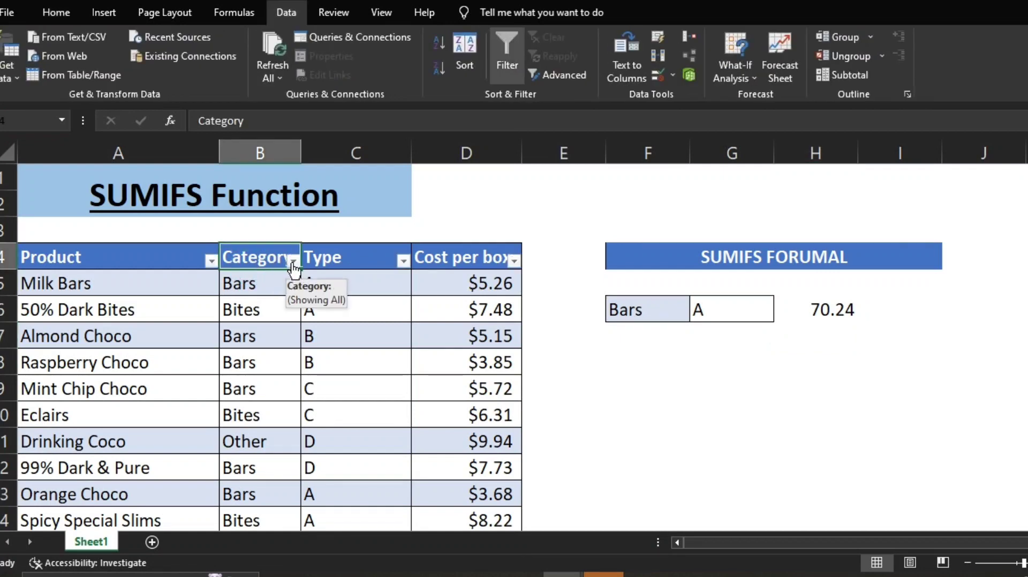
click(293, 262)
click(115, 395)
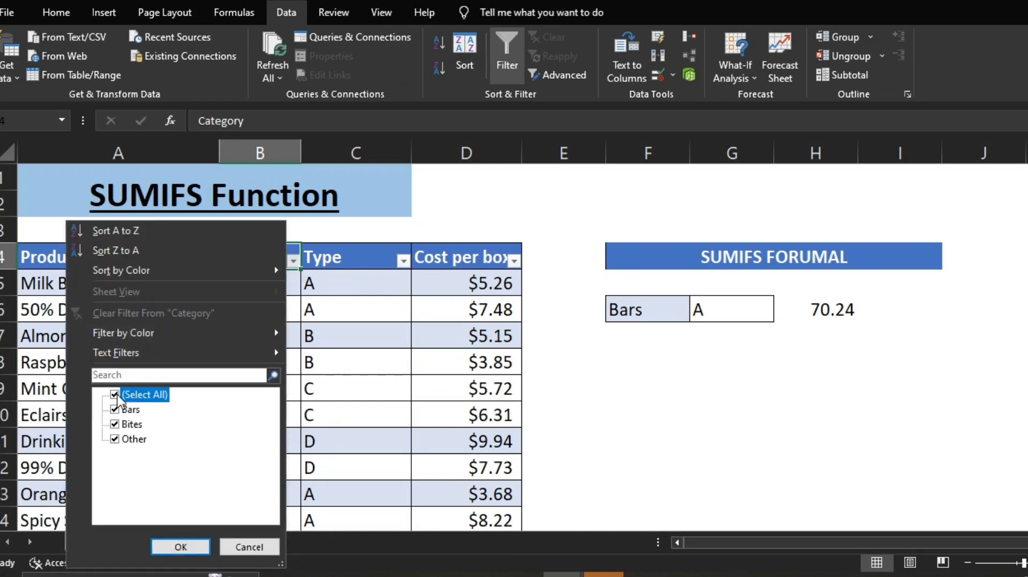
click(116, 409)
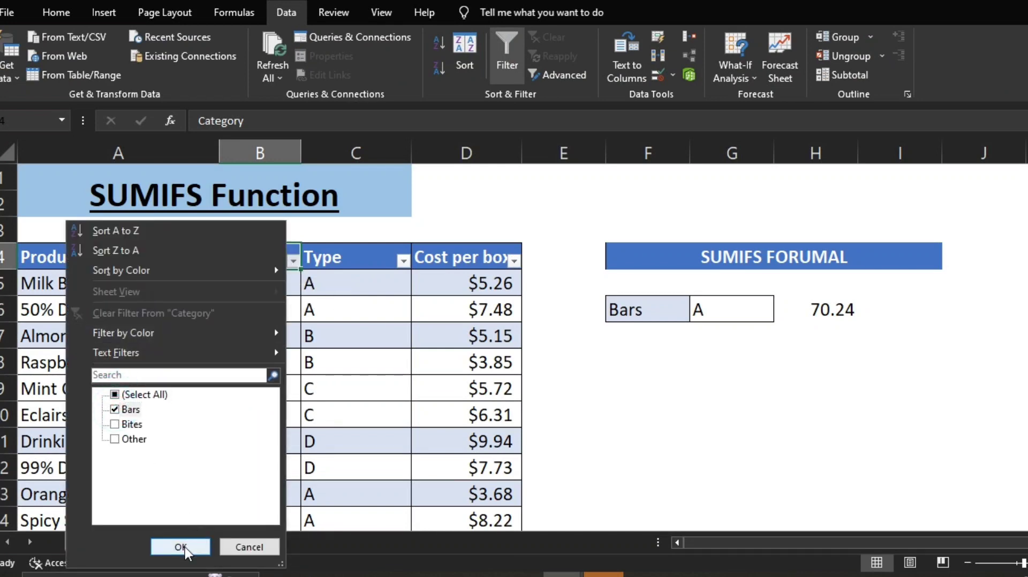
click(184, 546)
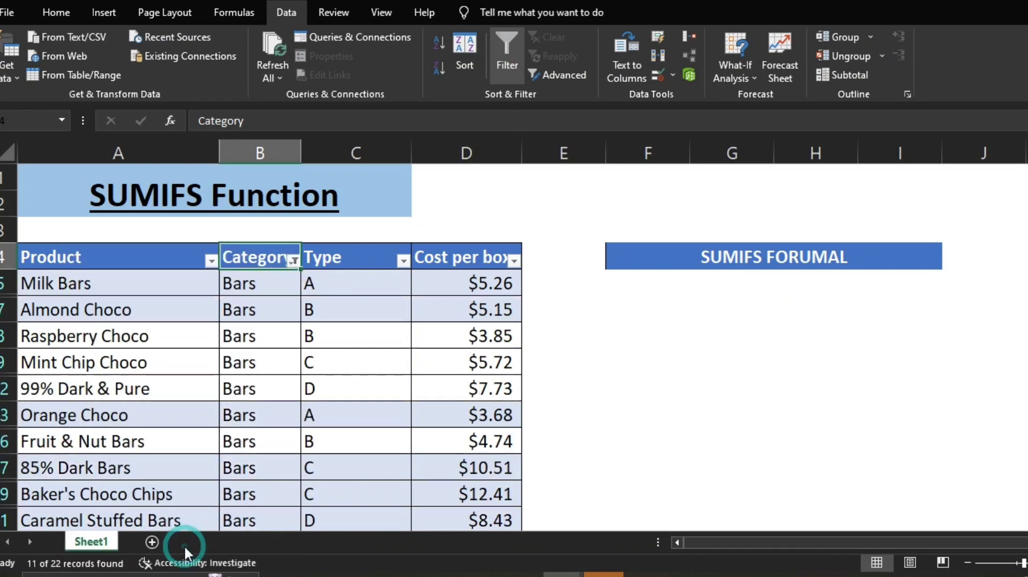
Step: Check the sum of the filtered Cost per box values and add an automatic subtotal of D5:D26 in D27
click(483, 289)
key(ctrl+shift+Down)
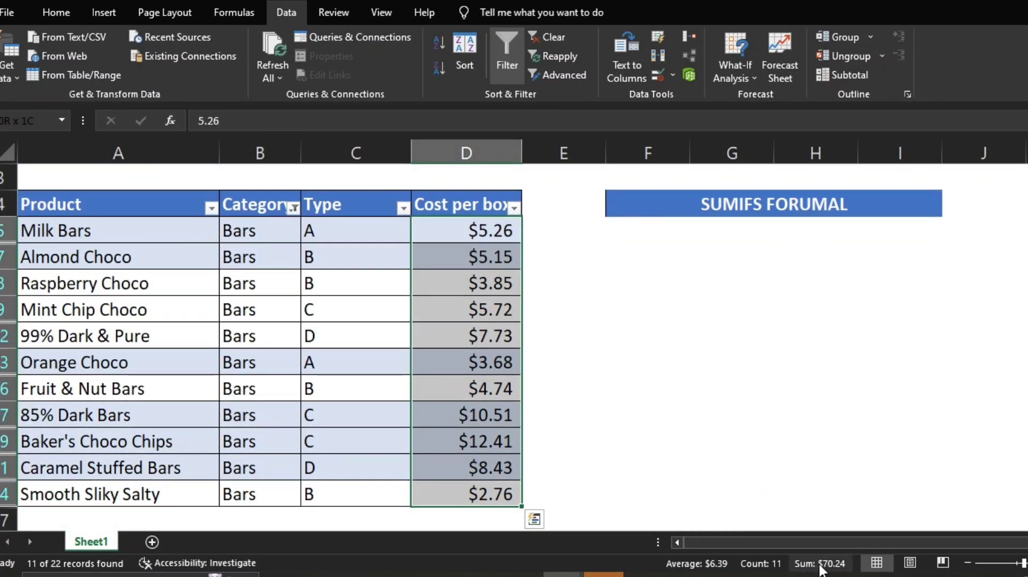
click(479, 514)
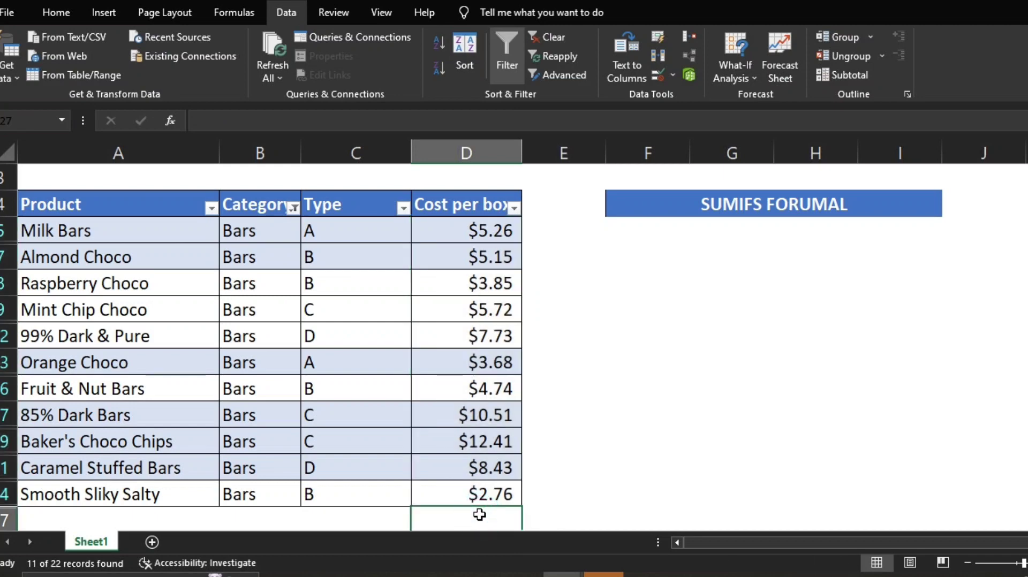
key(alt+equal)
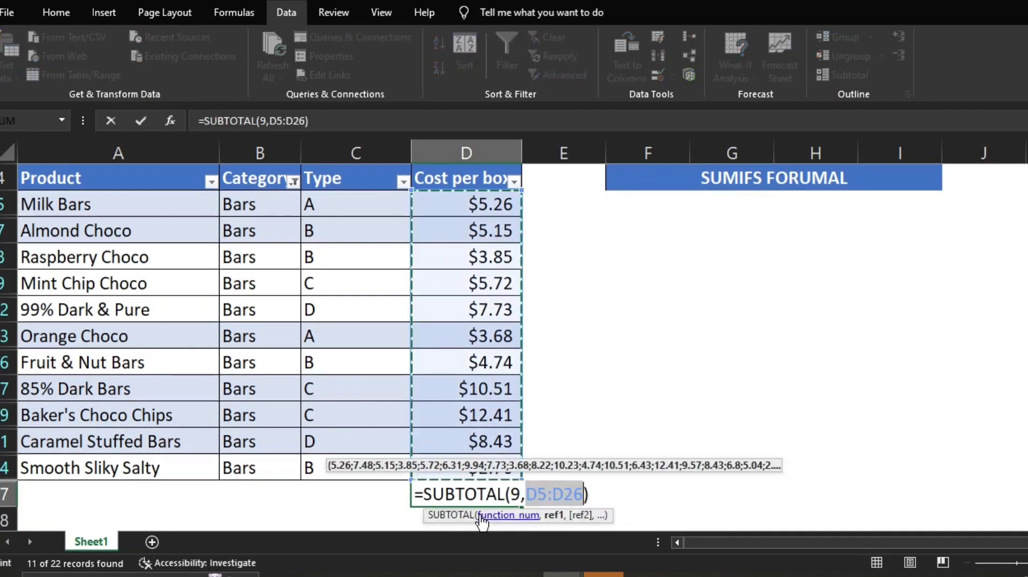
key(Return)
click(486, 467)
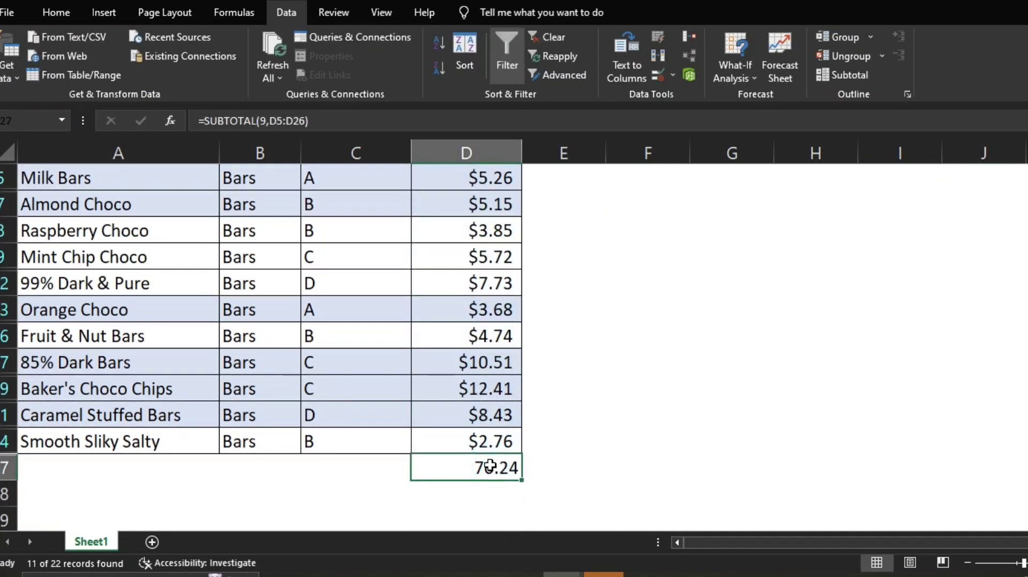
Step: Clear the filter from the Category column
key(ctrl+Up)
key(Left)
key(Left)
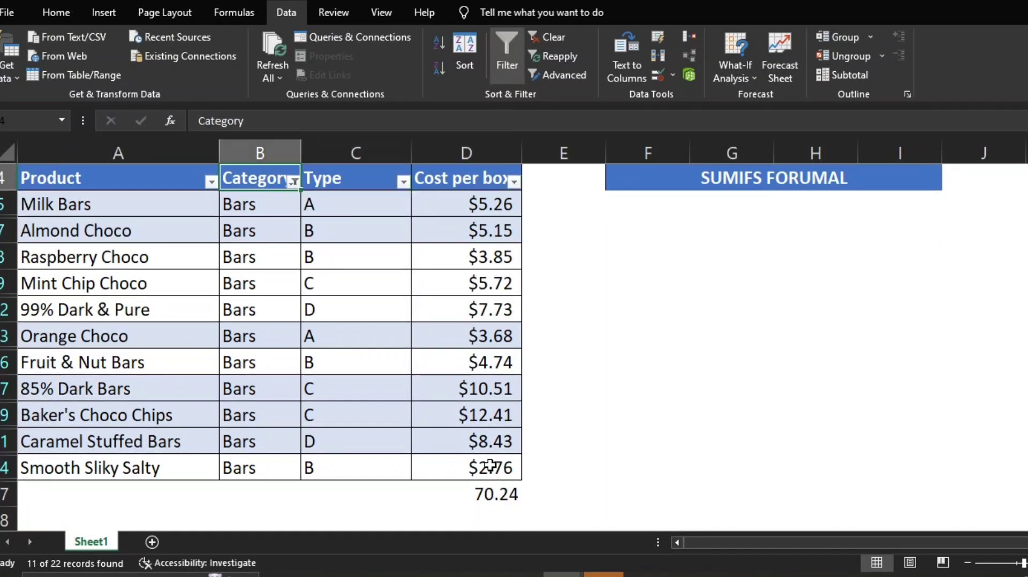
key(alt+Down)
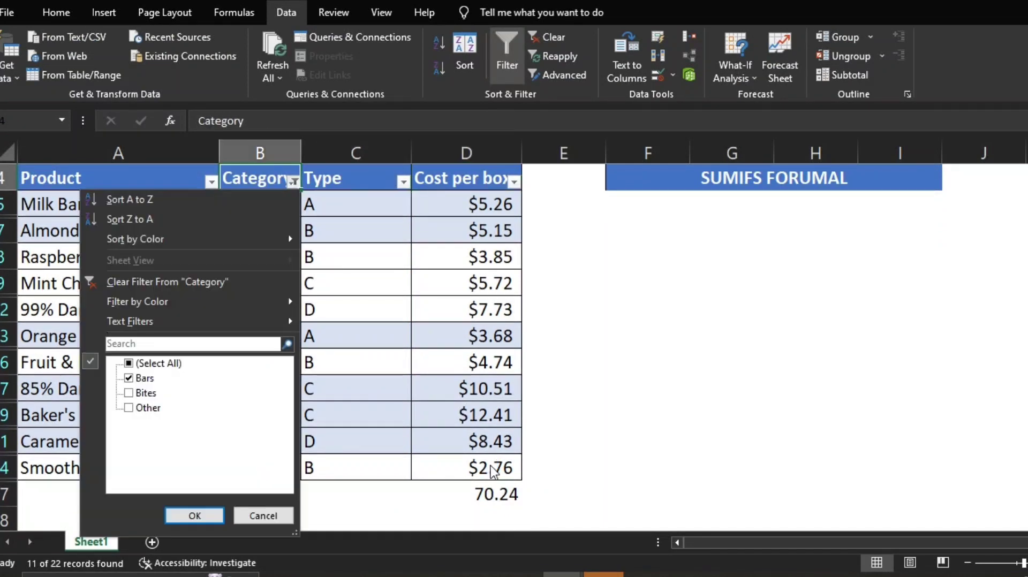
click(193, 284)
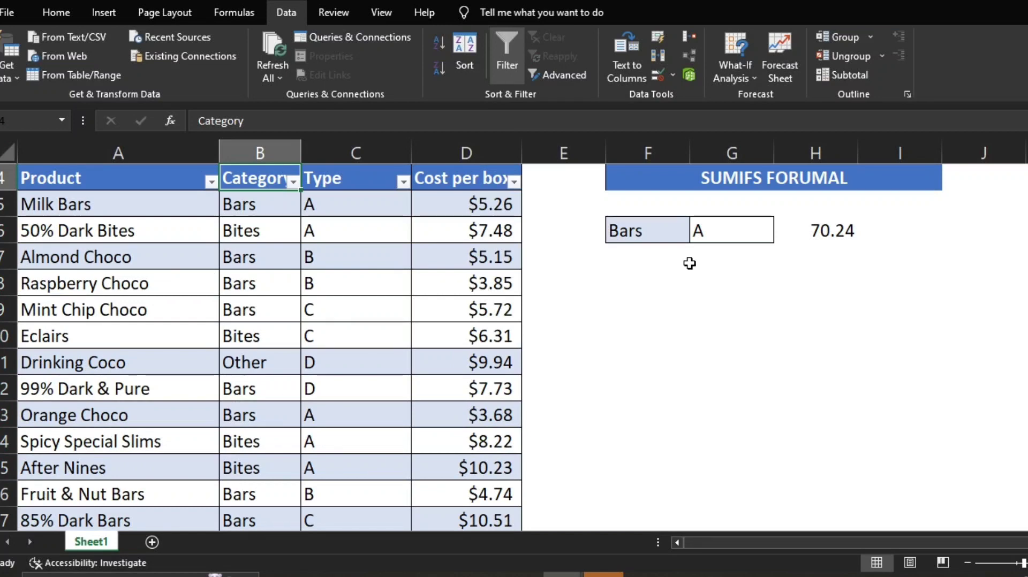
scroll(675, 346, up, 1)
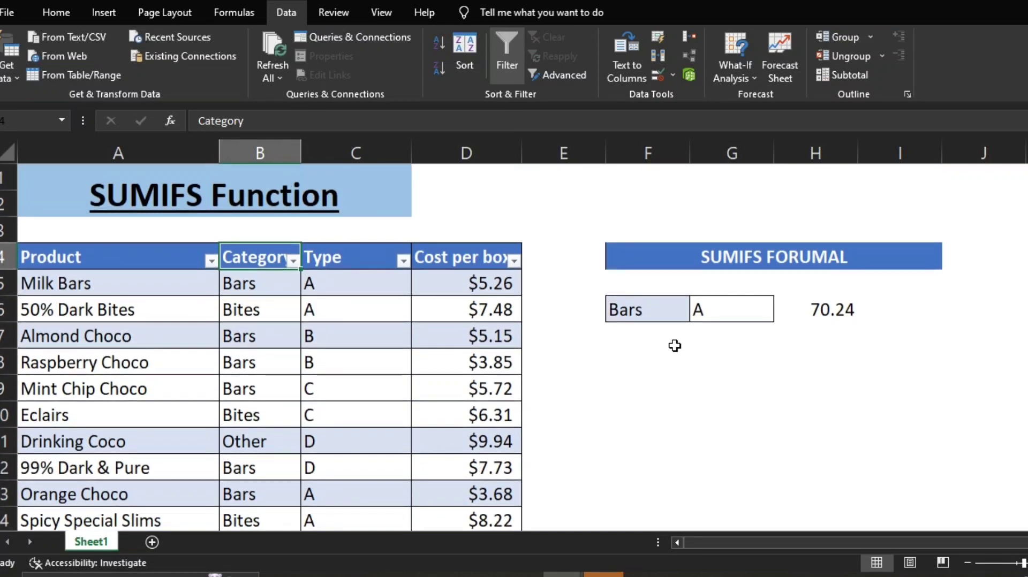
Step: Extend the SUMIFS formula in H6 with the absolute Type range $C$5:$C$26 as criteria range 2 and G6 as its criterion
click(815, 317)
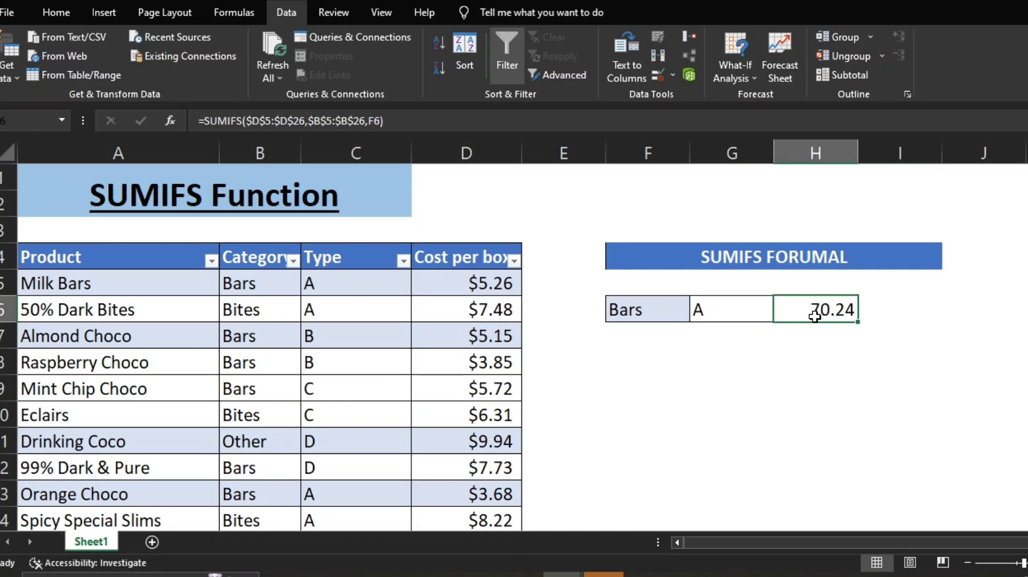
key(F2)
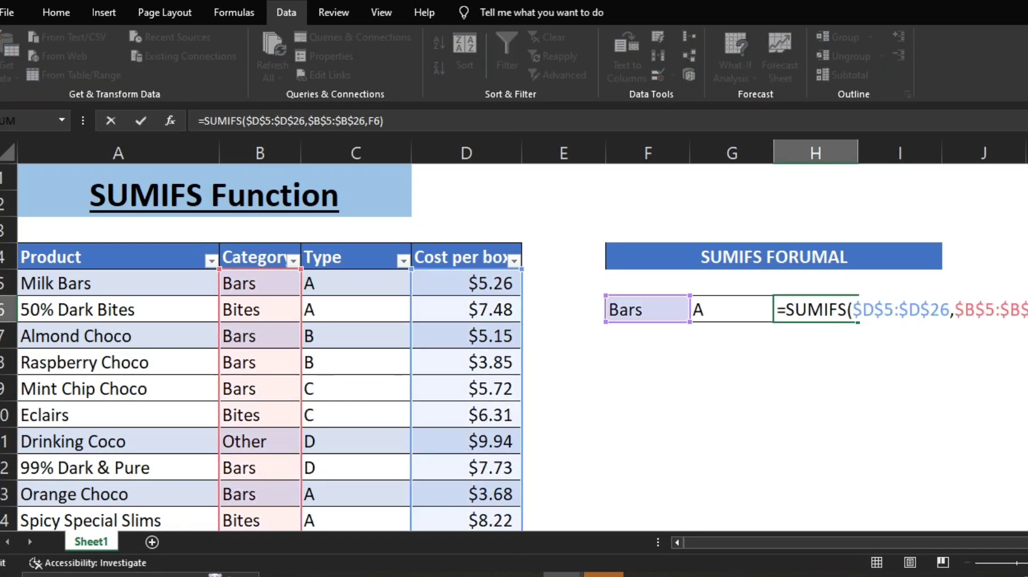
click(1027, 310)
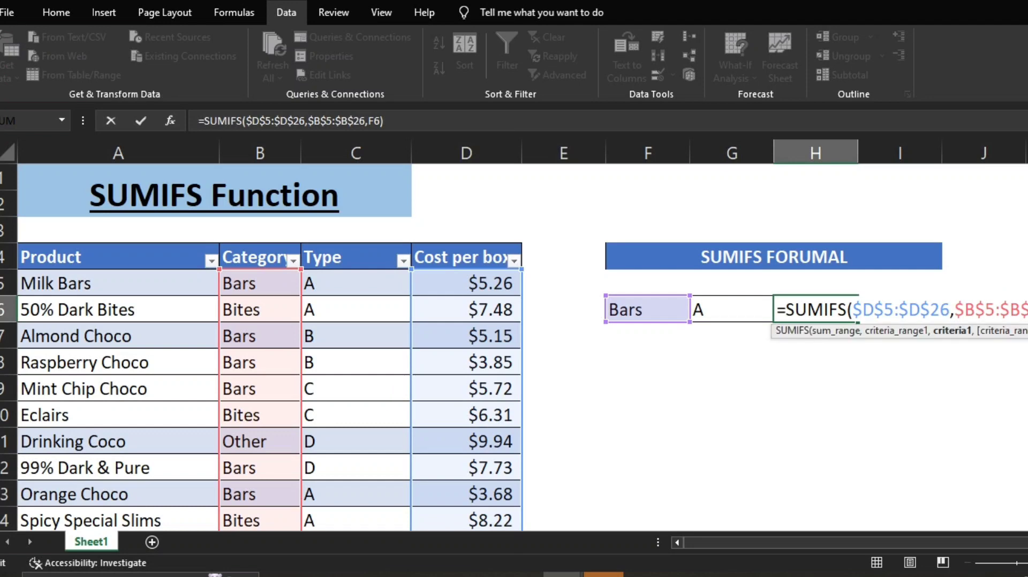
text(,)
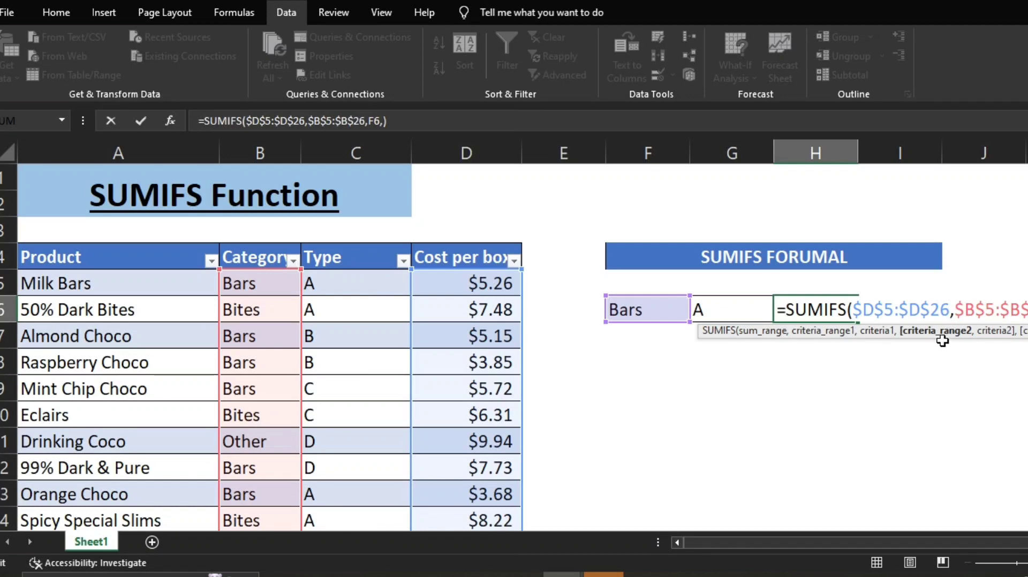
click(378, 279)
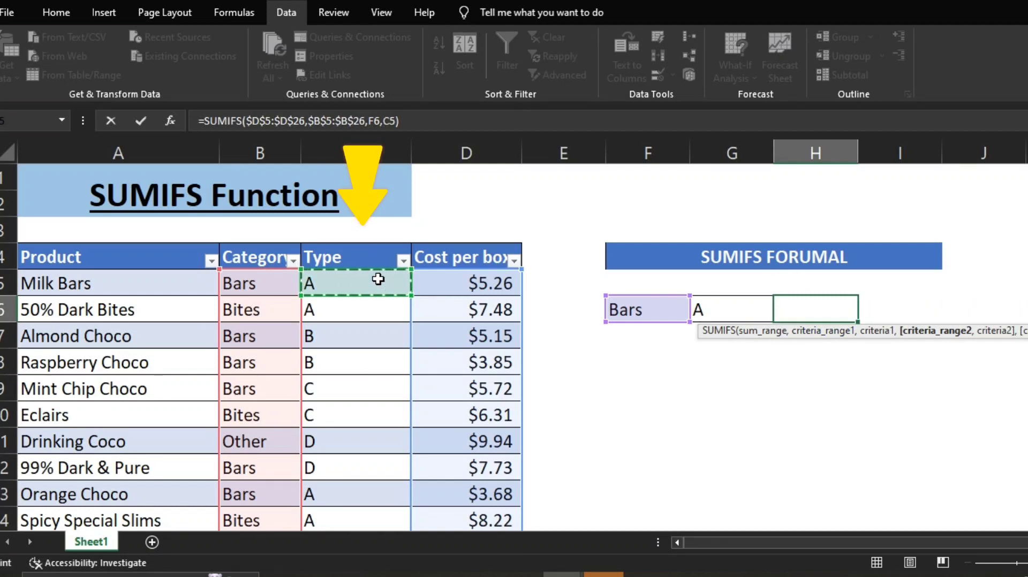
key(ctrl+shift+Down)
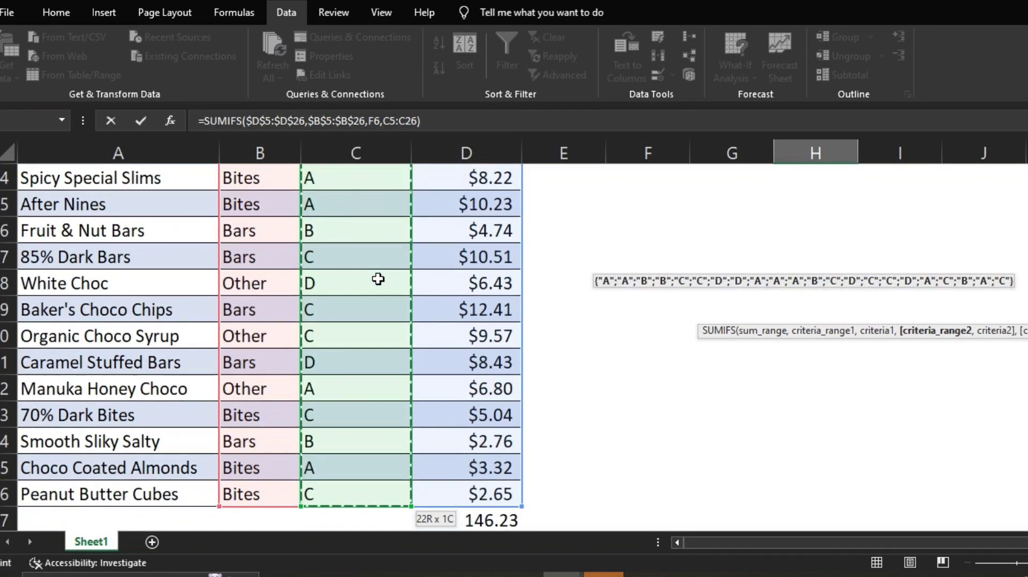
key(F4)
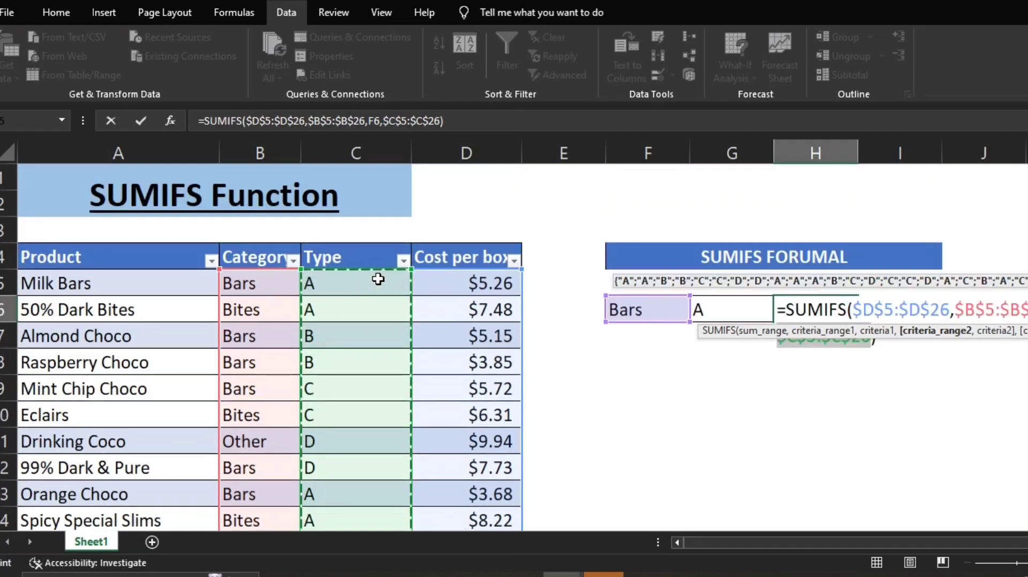
text(,)
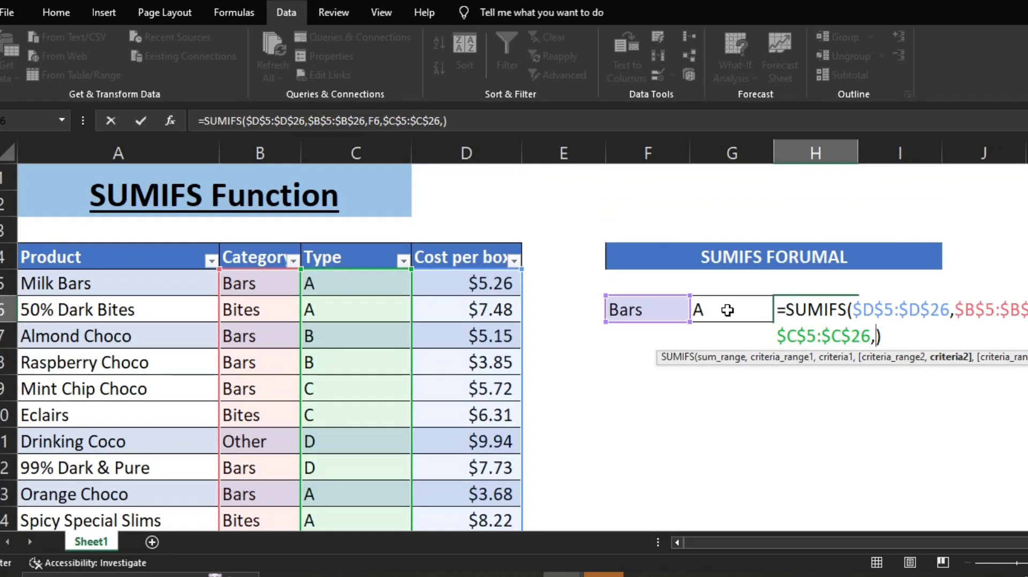
click(728, 310)
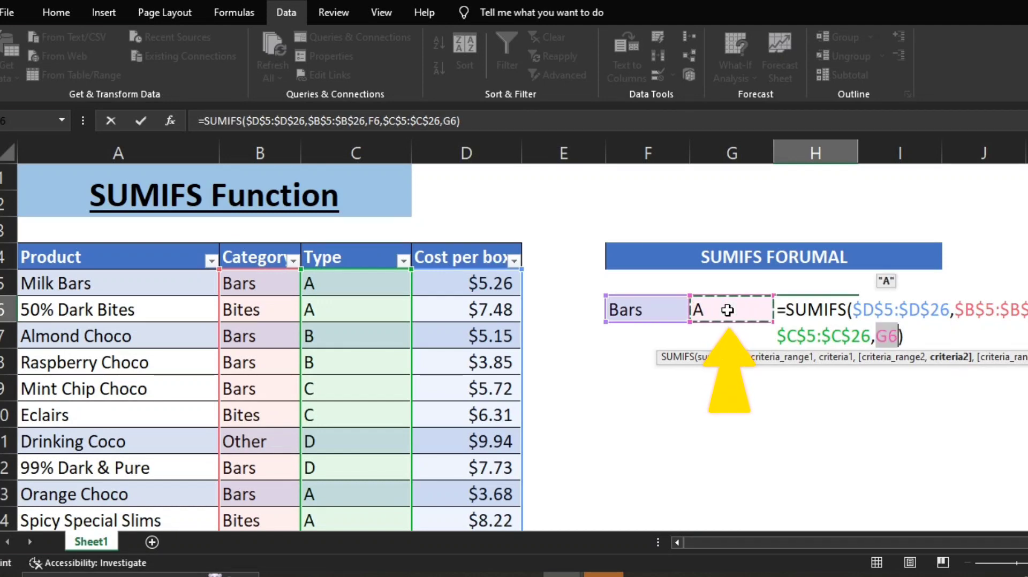
key(Return)
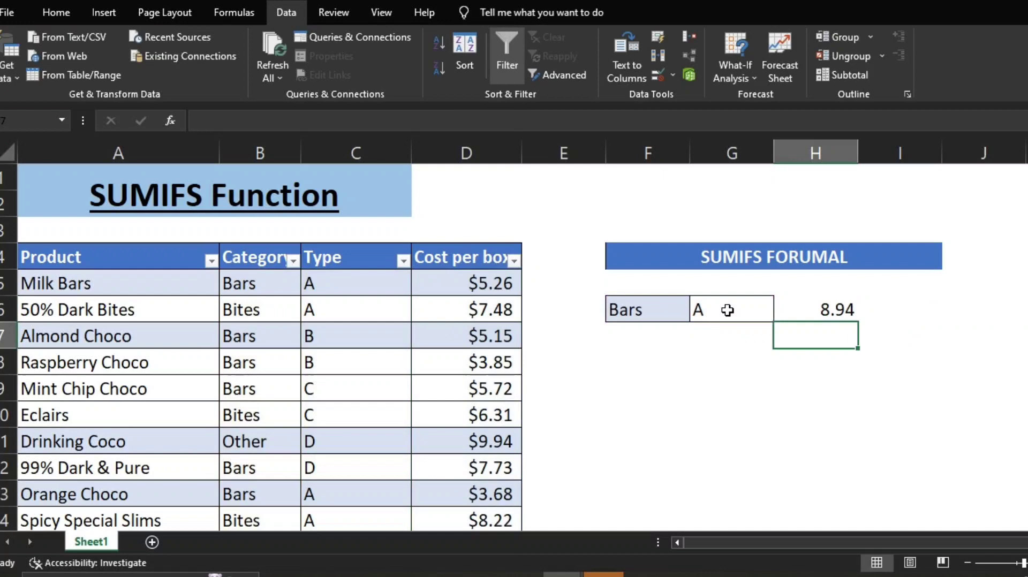
Step: Filter the Category column of the product table to show only Bars
click(266, 259)
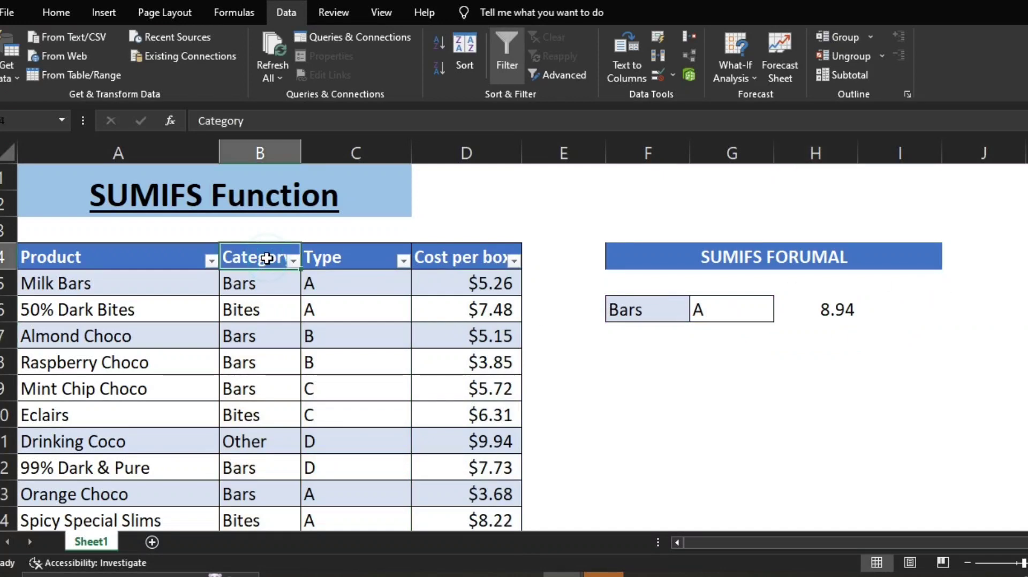
click(294, 261)
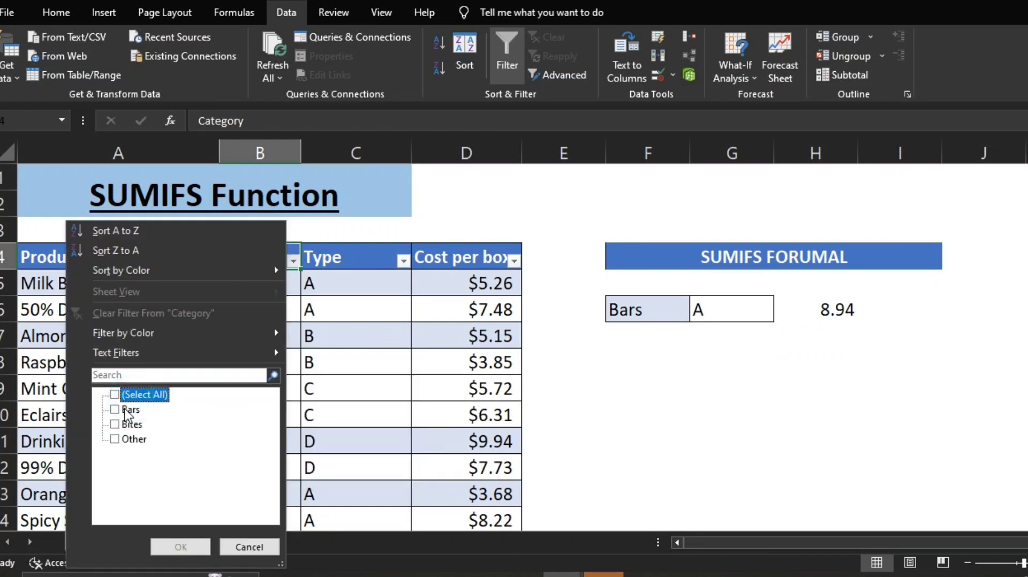
click(131, 410)
click(177, 547)
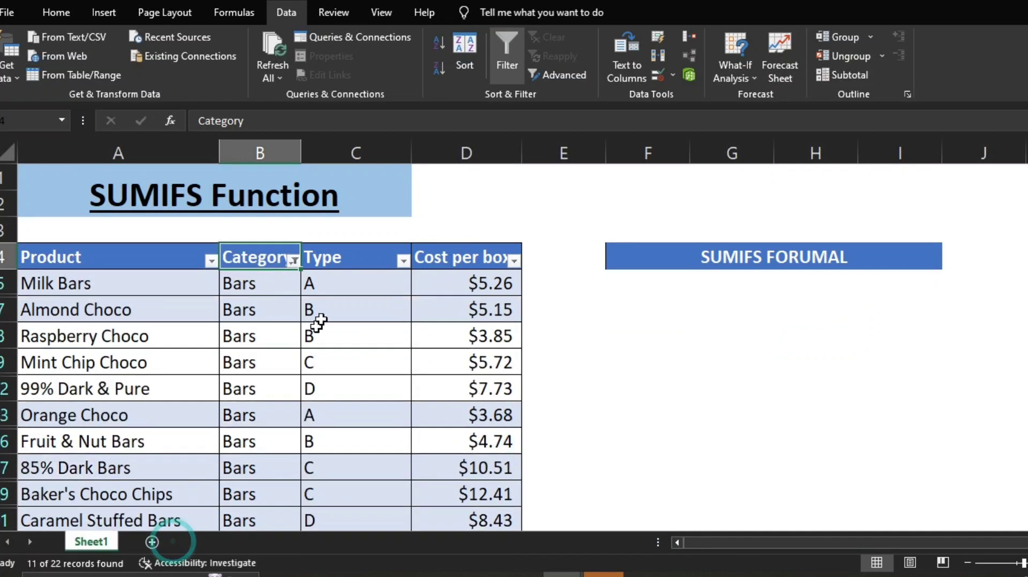
Step: Narrow the filtered product table to type A only, using the Type column's filter
click(362, 266)
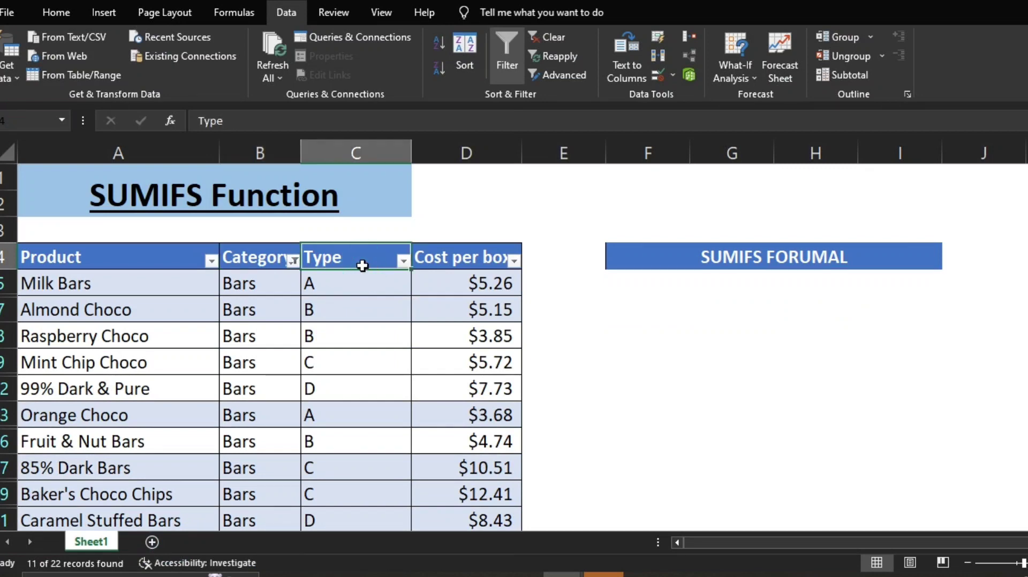
key(alt+Down)
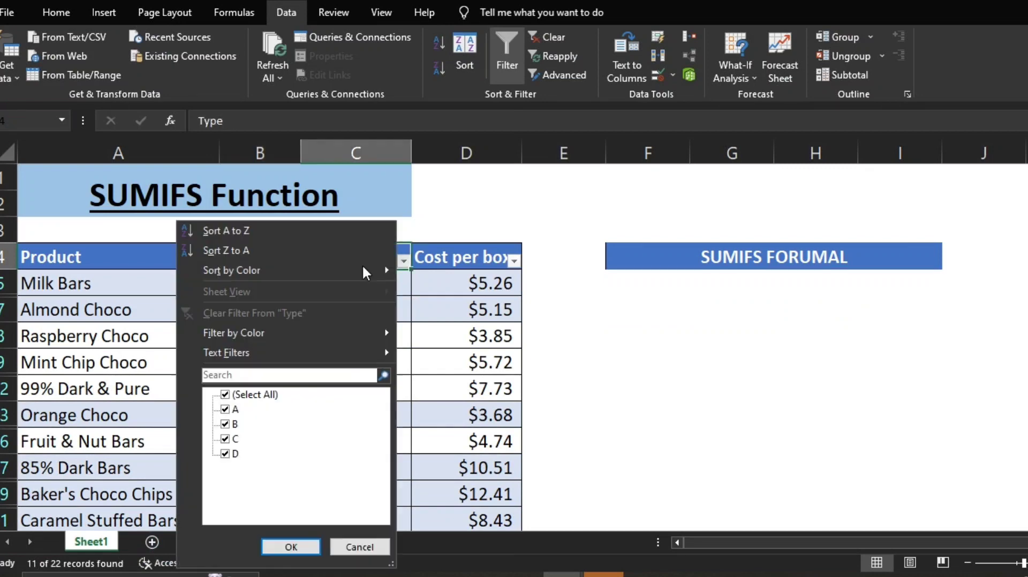
click(225, 394)
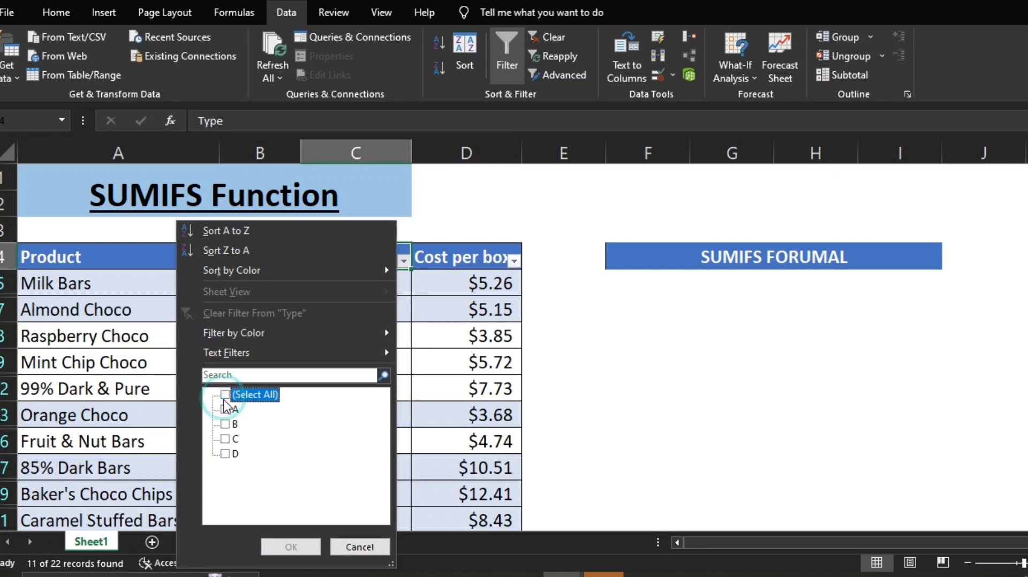
click(226, 410)
key(Return)
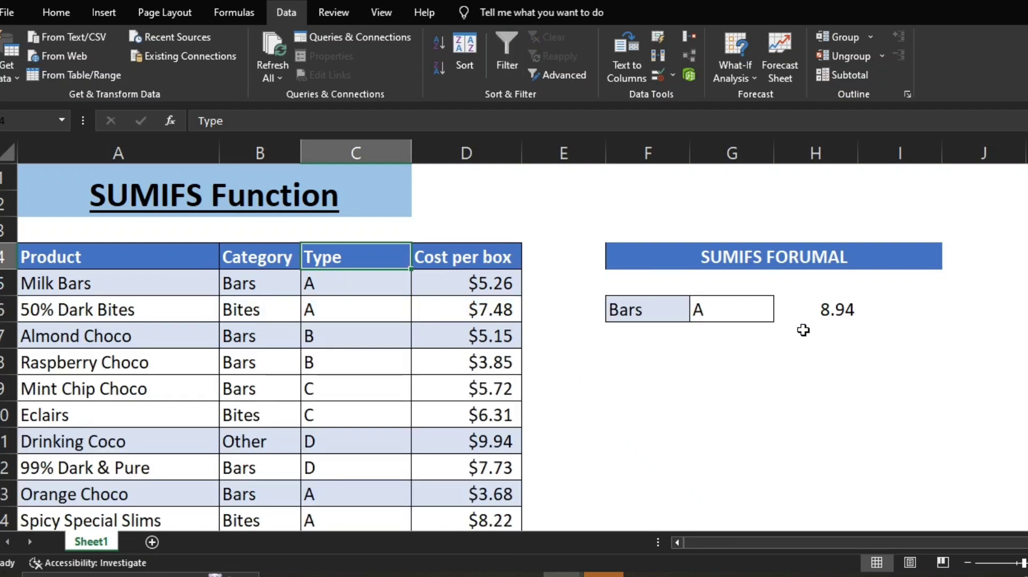
click(803, 330)
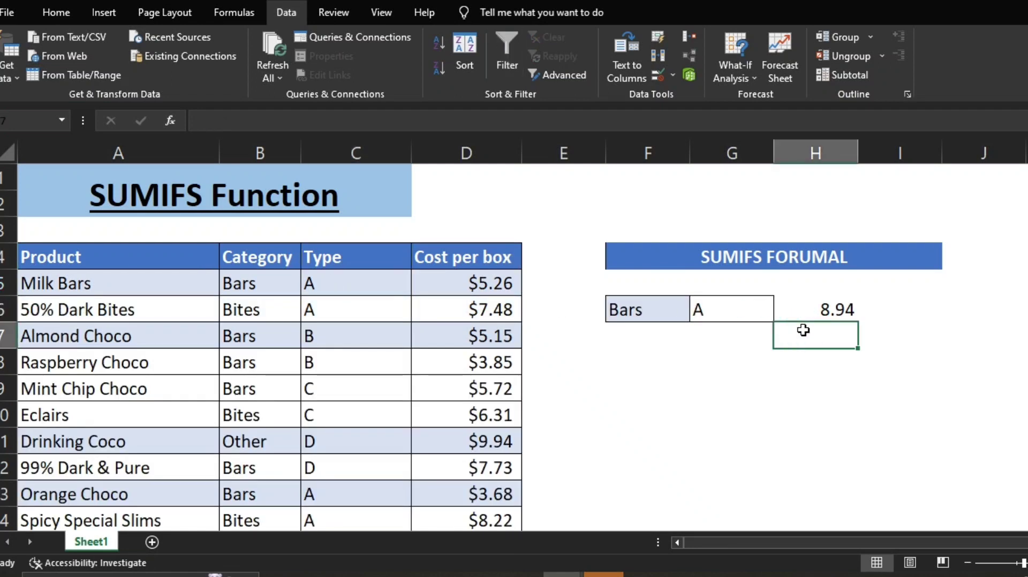